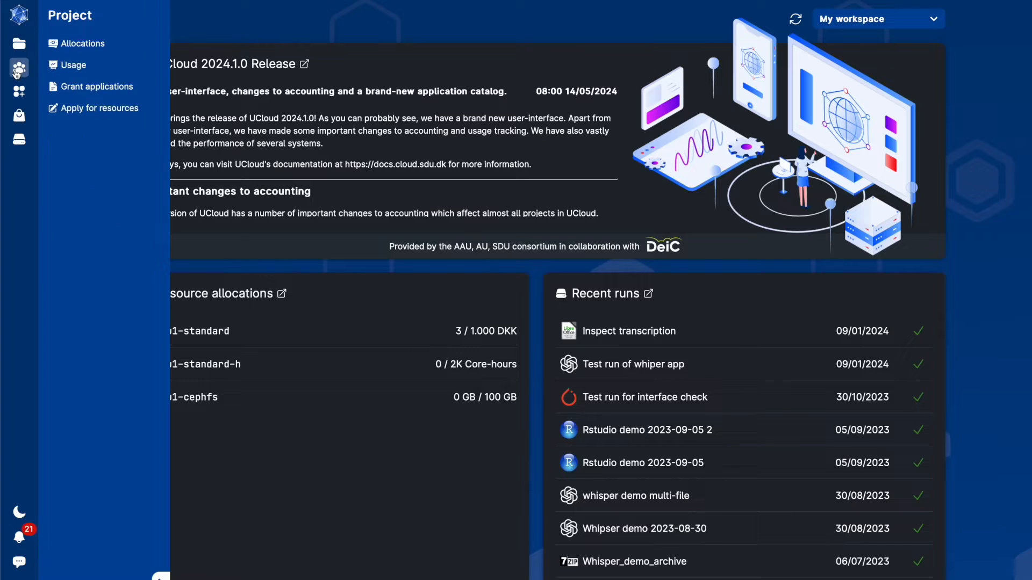
- Start a resource application and copy the project title "Ilustration test project for student applications" from the approval email into the new project title
{"action": "left_click", "coordinate": [95, 110]}
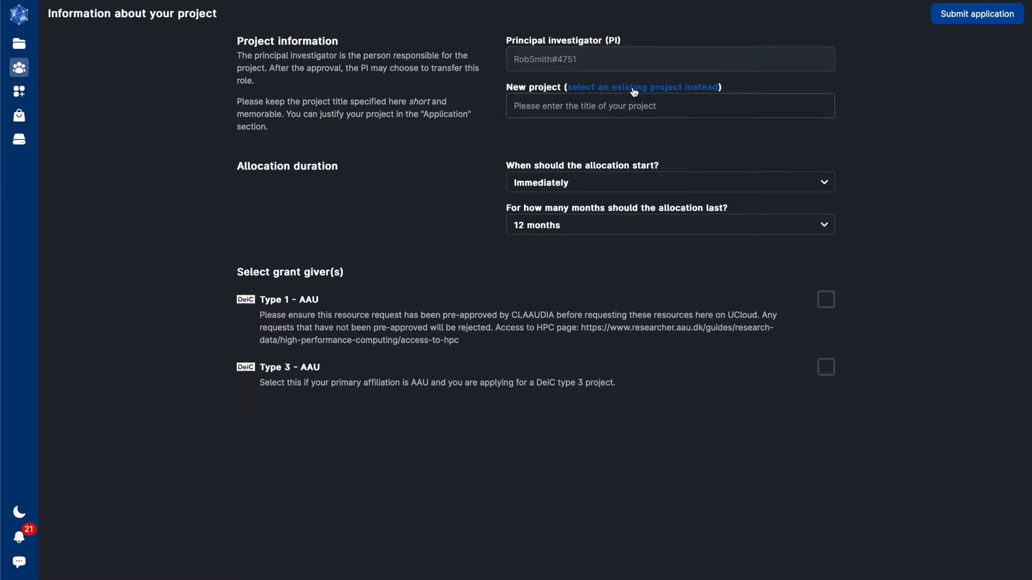
{"action": "left_click", "coordinate": [544, 110]}
{"action": "key", "text": "super+Tab"}
{"action": "scroll", "coordinate": [262, 359], "scroll_direction": "down", "scroll_amount": 1}
{"action": "scroll", "coordinate": [262, 357], "scroll_direction": "down", "scroll_amount": 6}
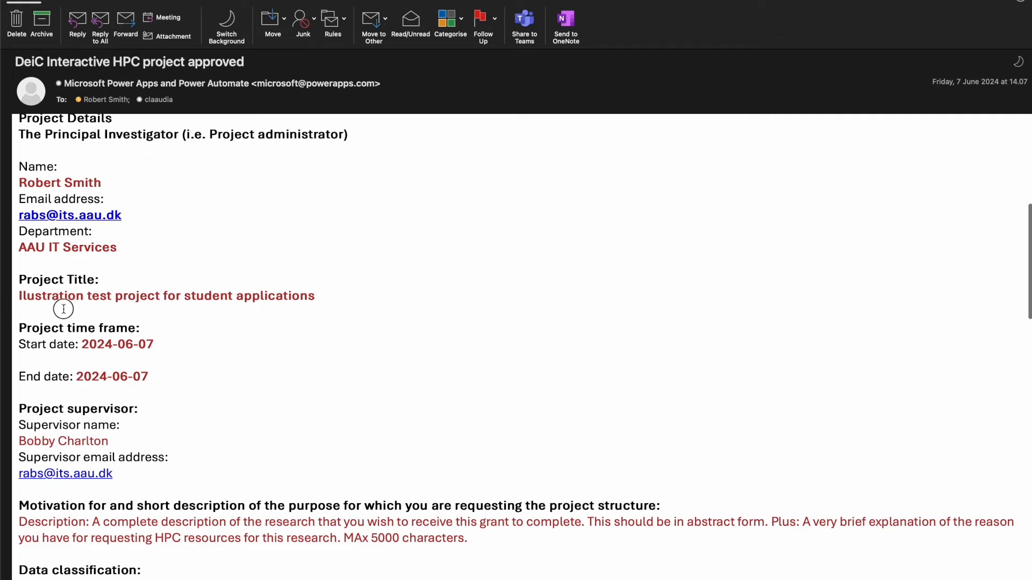
{"action": "triple_click", "coordinate": [64, 309]}
{"action": "key", "text": "super+c"}
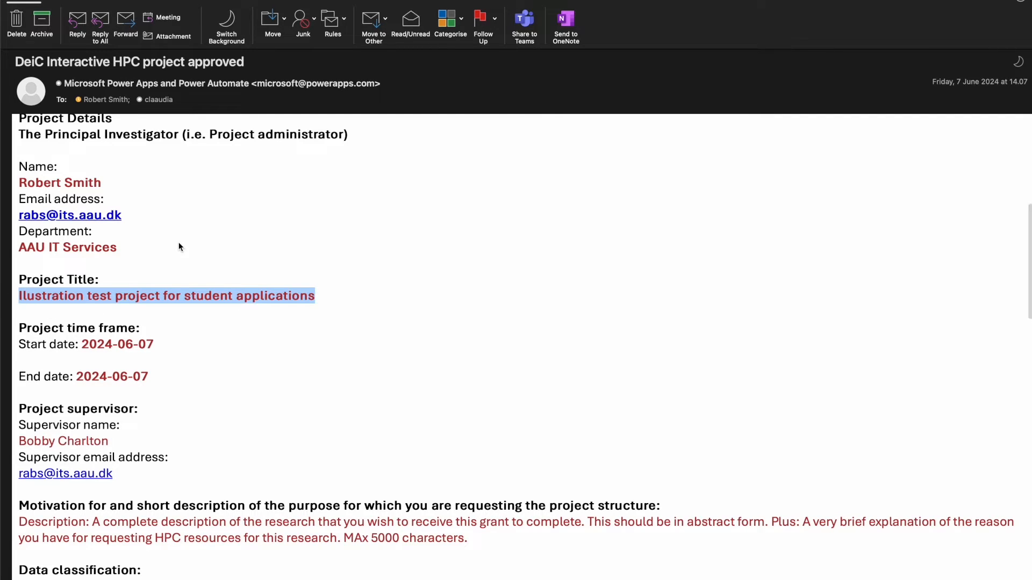
{"action": "key", "text": "super+Tab"}
{"action": "key", "text": "super+v"}
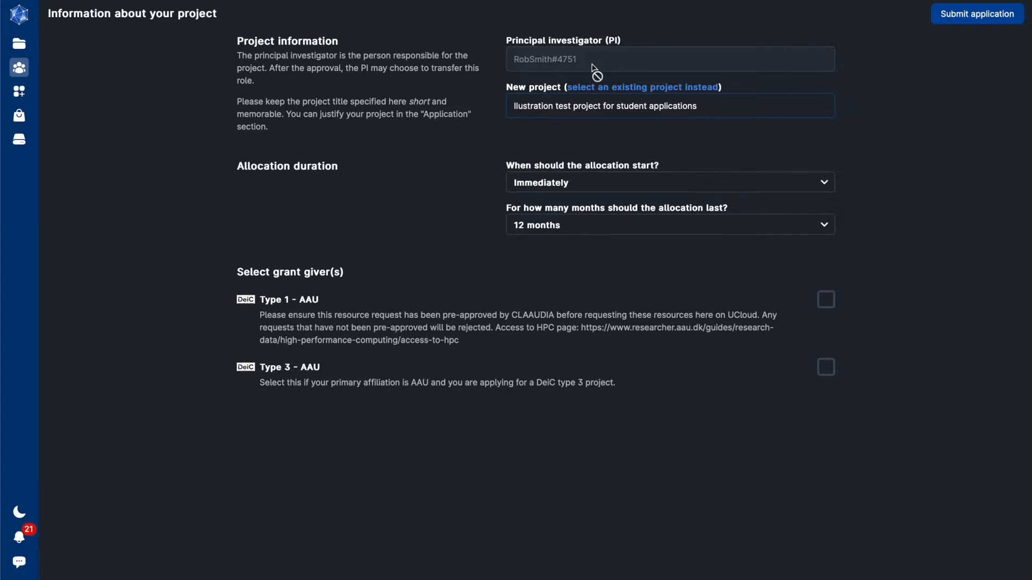
- Set the allocation to last 6 months and select Type 1 - AAU as the grant giver
{"action": "left_click", "coordinate": [559, 227]}
{"action": "left_click", "coordinate": [559, 205]}
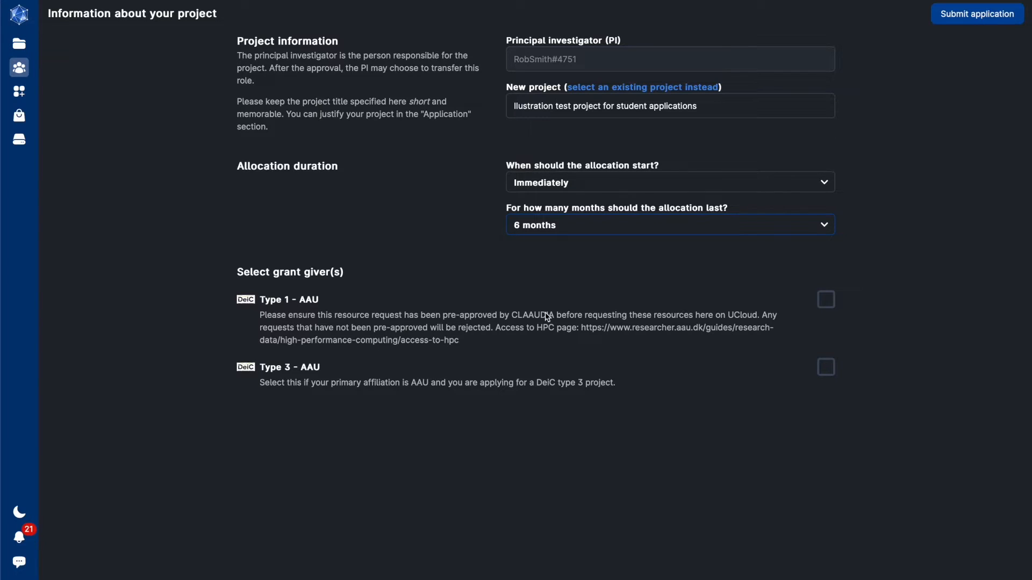
{"action": "left_click", "coordinate": [829, 304]}
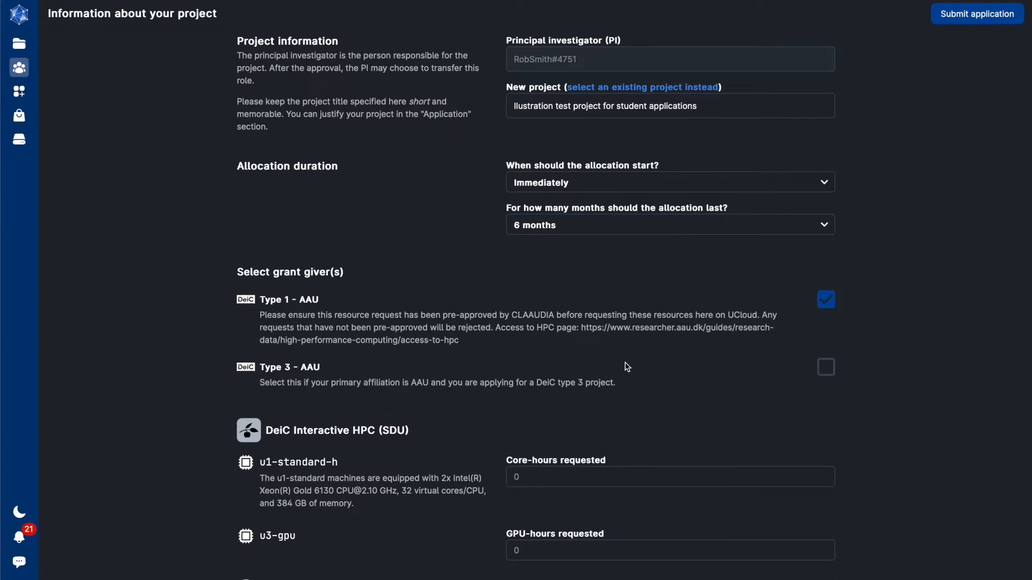
- Following the SDU resources in the approval email, request 8000 core-hours of u1-standard-h, 7 GPU-hours of u3-gpu and 2 GB of u1-cephfs
{"action": "scroll", "coordinate": [627, 367], "scroll_direction": "down", "scroll_amount": 5}
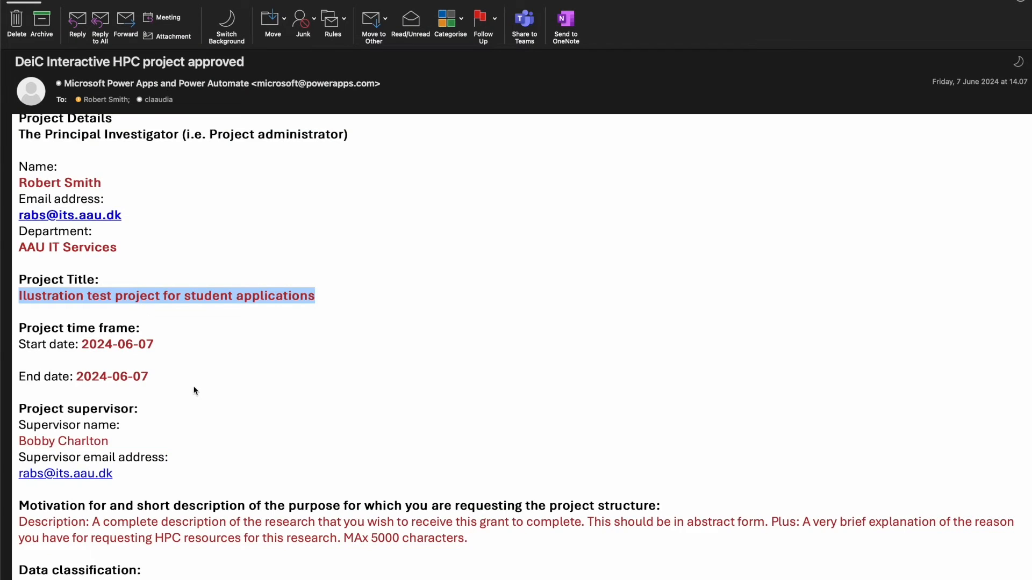
{"action": "scroll", "coordinate": [266, 498], "scroll_direction": "down", "scroll_amount": 10}
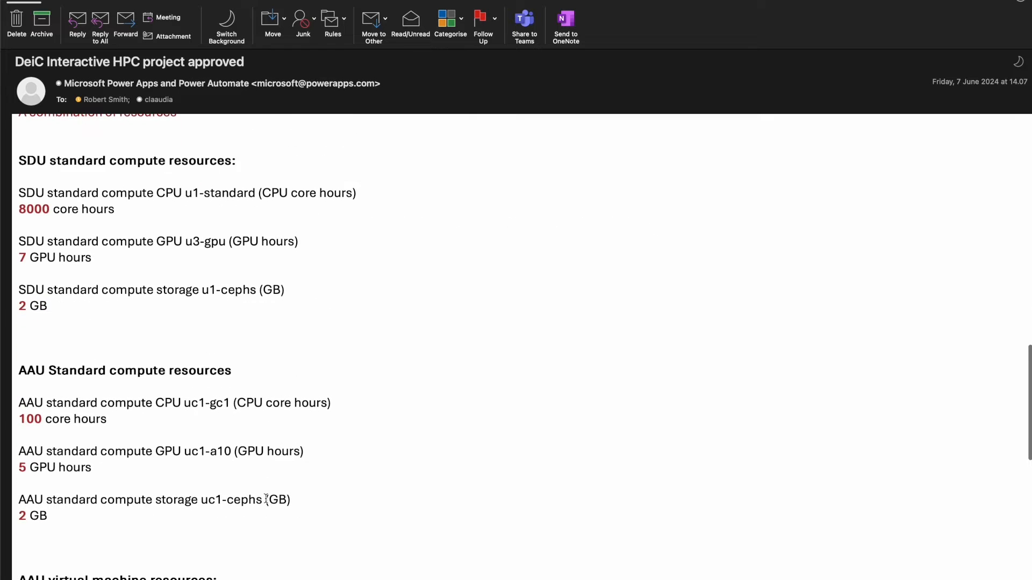
{"action": "scroll", "coordinate": [266, 499], "scroll_direction": "down", "scroll_amount": 2}
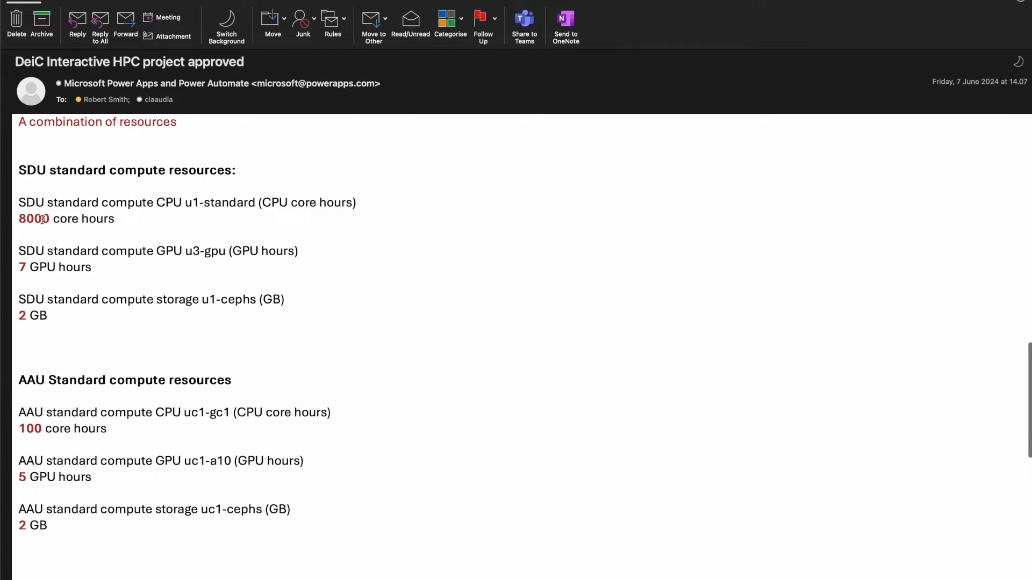
{"action": "left_click_drag", "start_coordinate": [18, 219], "coordinate": [49, 219]}
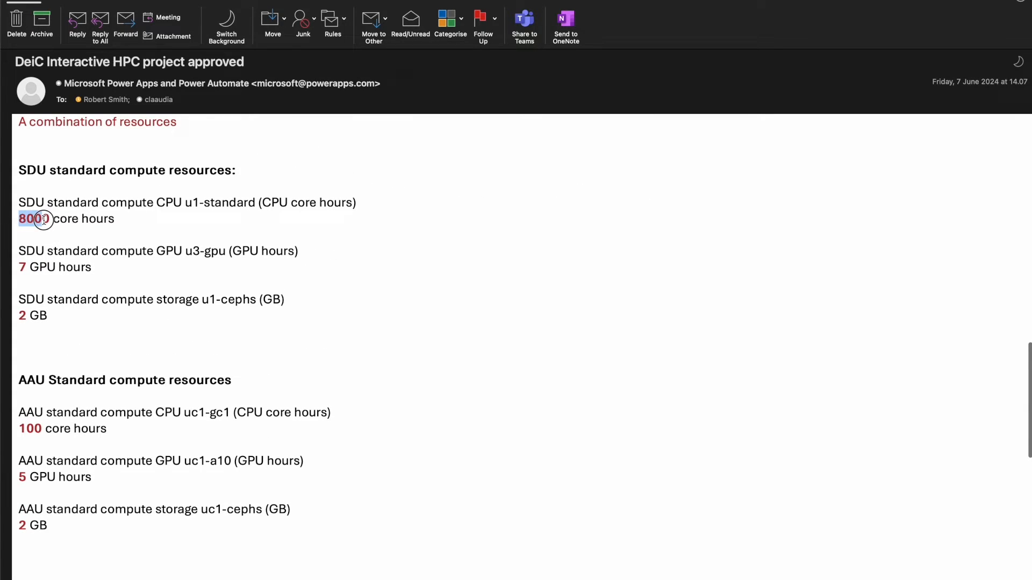
{"action": "left_click", "coordinate": [22, 270]}
{"action": "key", "text": "super+Tab"}
{"action": "left_click", "coordinate": [539, 202]}
{"action": "type", "text": "8000"}
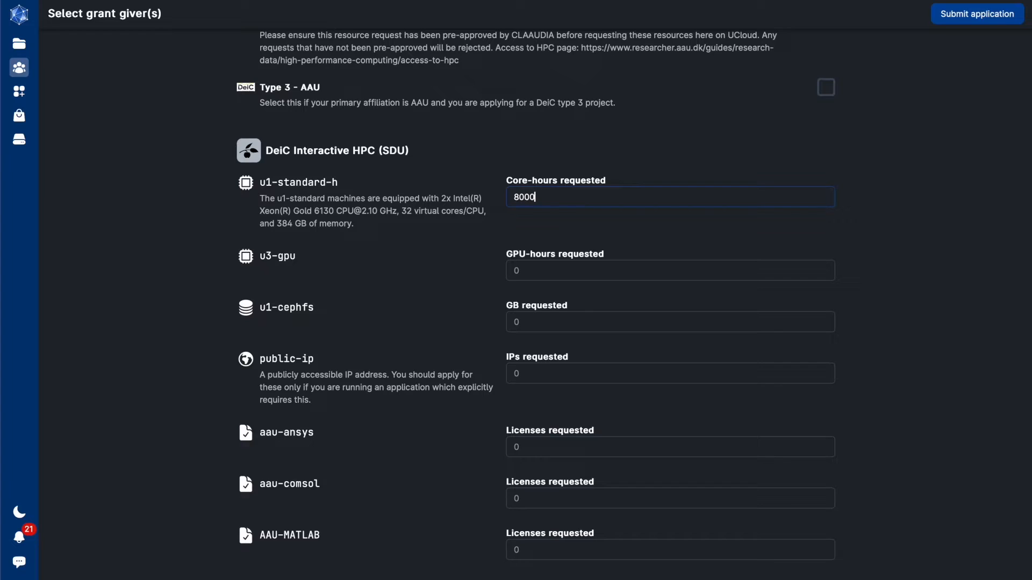
{"action": "key", "text": "Tab"}
{"action": "type", "text": "7"}
{"action": "key", "text": "Tab"}
{"action": "type", "text": "2"}
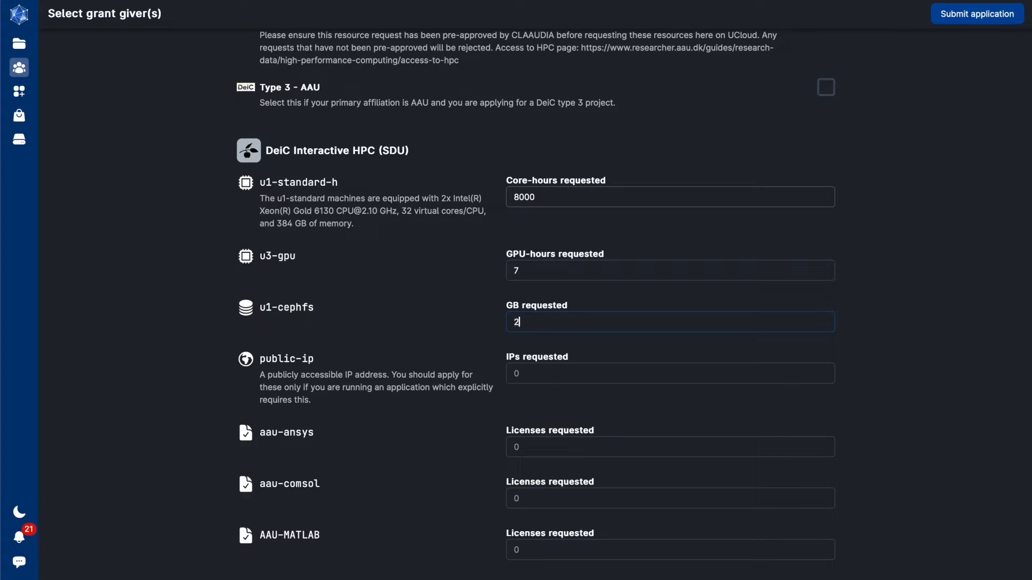
- Check the licence section of the approval email and request 3 AAU-MATLAB licences in the application
{"action": "scroll", "coordinate": [544, 384], "scroll_direction": "down", "scroll_amount": 3}
{"action": "left_click", "coordinate": [542, 386]}
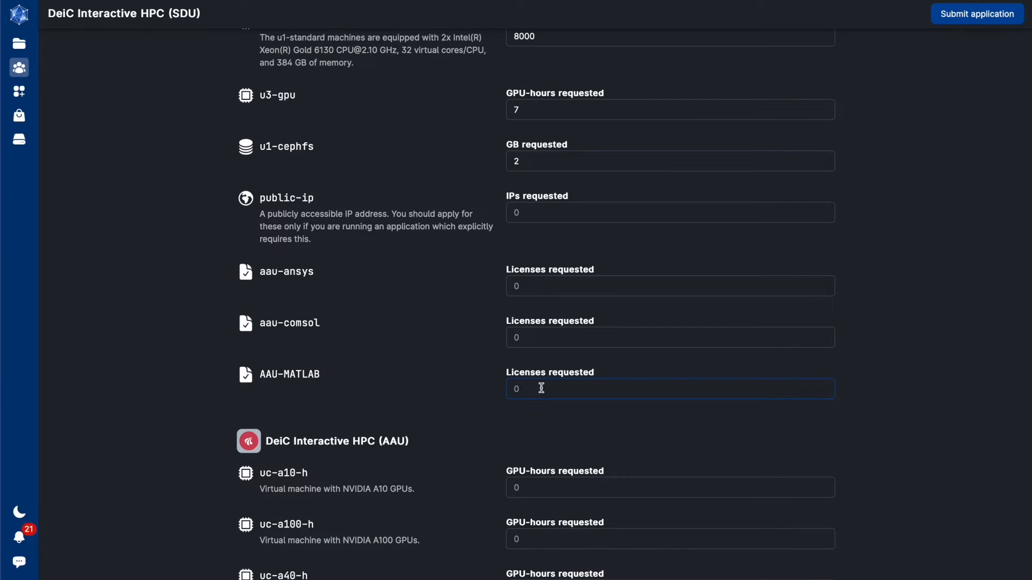
{"action": "key", "text": "super+Tab"}
{"action": "scroll", "coordinate": [53, 493], "scroll_direction": "down", "scroll_amount": 4}
{"action": "scroll", "coordinate": [54, 494], "scroll_direction": "down", "scroll_amount": 10}
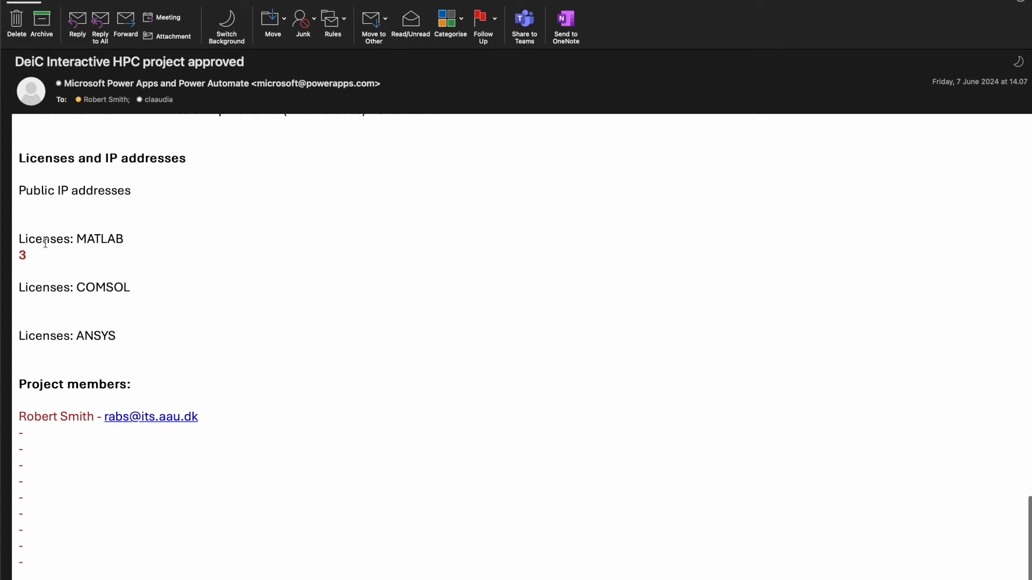
{"action": "scroll", "coordinate": [59, 256], "scroll_direction": "up", "scroll_amount": 10}
{"action": "key", "text": "super+Tab"}
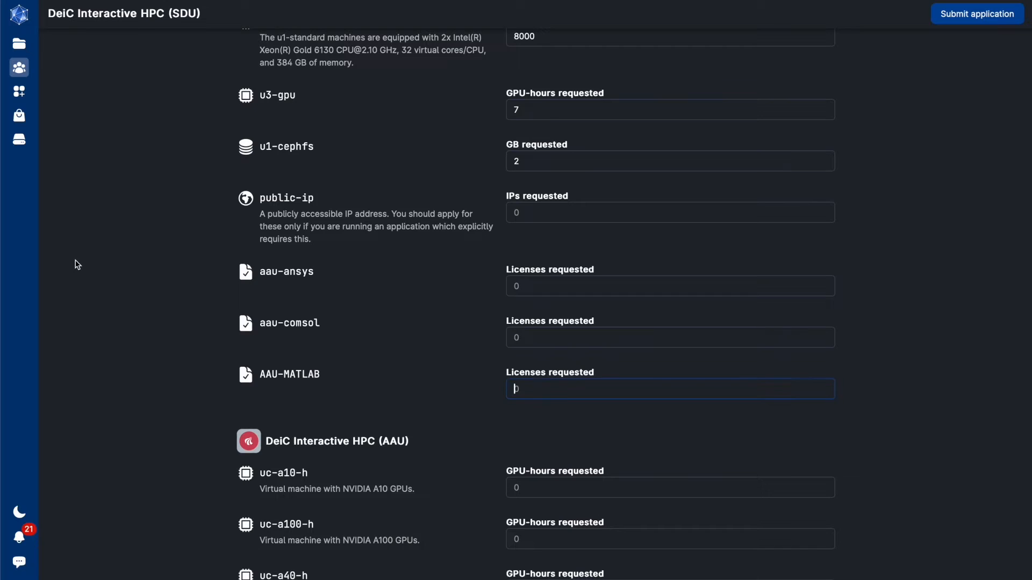
{"action": "type", "text": "3"}
{"action": "left_click", "coordinate": [233, 344]}
- Review the SDU, AAU and AAU/K8 resource sections of the application form
{"action": "scroll", "coordinate": [232, 344], "scroll_direction": "down", "scroll_amount": 1}
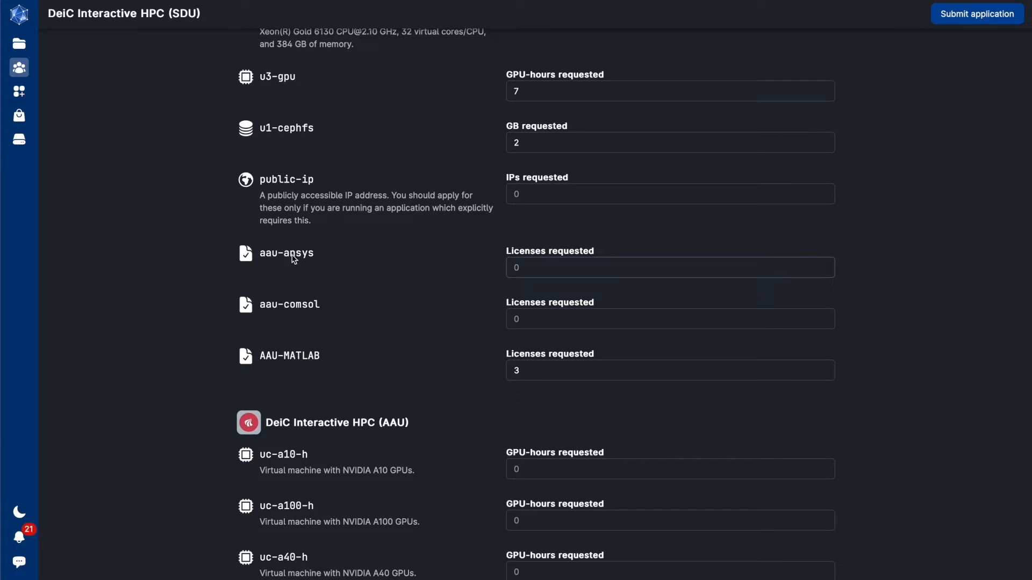
{"action": "scroll", "coordinate": [307, 263], "scroll_direction": "up", "scroll_amount": 3}
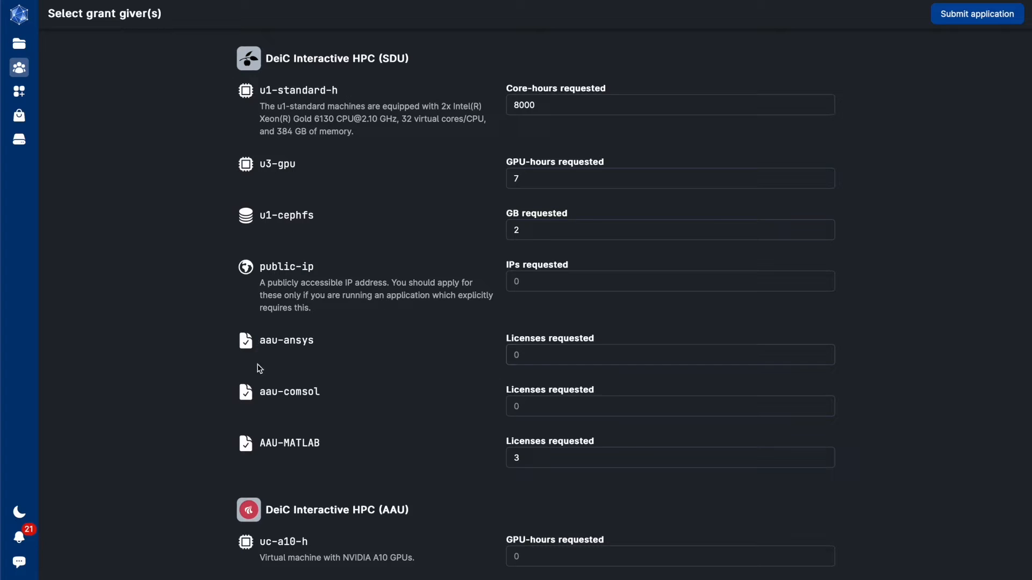
{"action": "scroll", "coordinate": [328, 395], "scroll_direction": "down", "scroll_amount": 3}
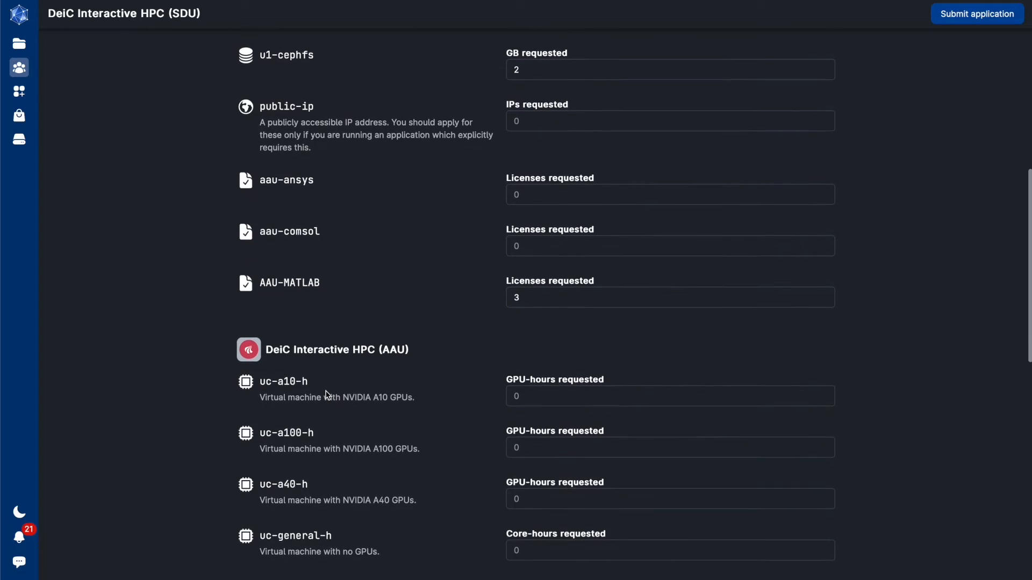
{"action": "scroll", "coordinate": [328, 395], "scroll_direction": "down", "scroll_amount": 7}
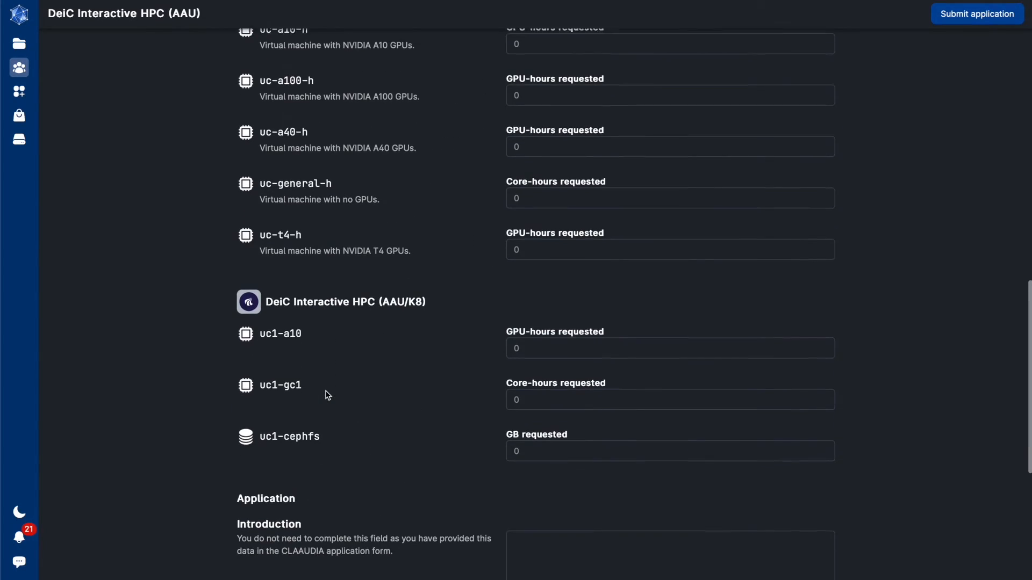
{"action": "scroll", "coordinate": [327, 395], "scroll_direction": "up", "scroll_amount": 7}
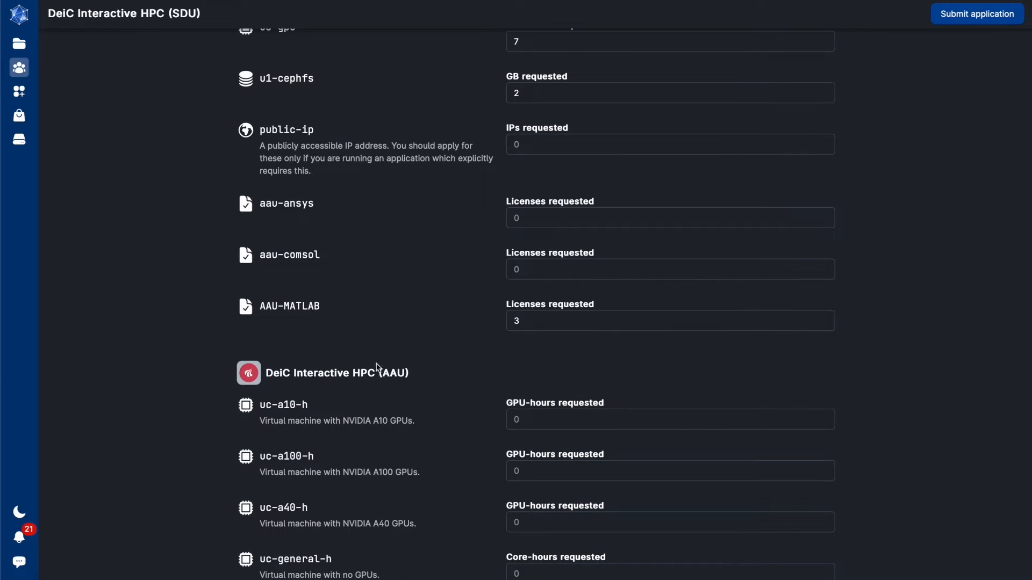
- Following the AAU standard compute resources in the approval email, request 100 core-hours of uc1-gc1, 5 GPU-hours of uc1-a10 and 2 GB of uc1-cephfs
{"action": "left_click", "coordinate": [530, 323]}
{"action": "scroll", "coordinate": [517, 398], "scroll_direction": "down", "scroll_amount": 4}
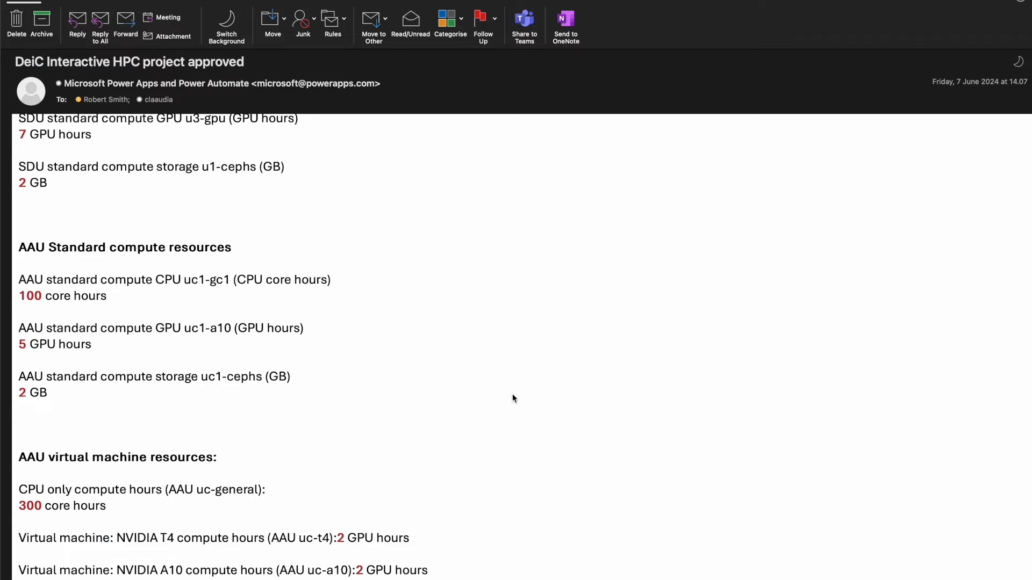
{"action": "scroll", "coordinate": [261, 473], "scroll_direction": "down", "scroll_amount": 4}
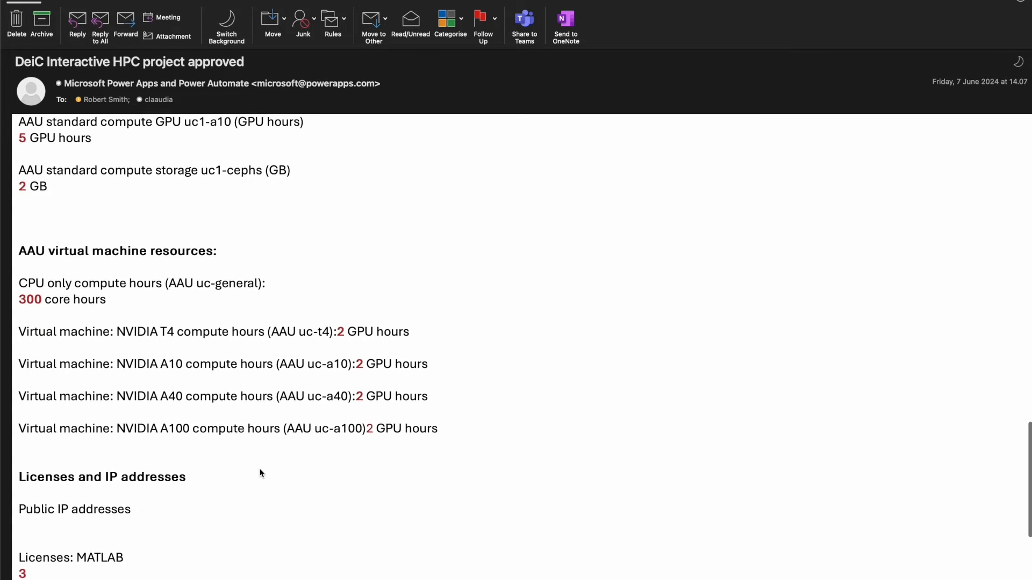
{"action": "scroll", "coordinate": [260, 473], "scroll_direction": "up", "scroll_amount": 5}
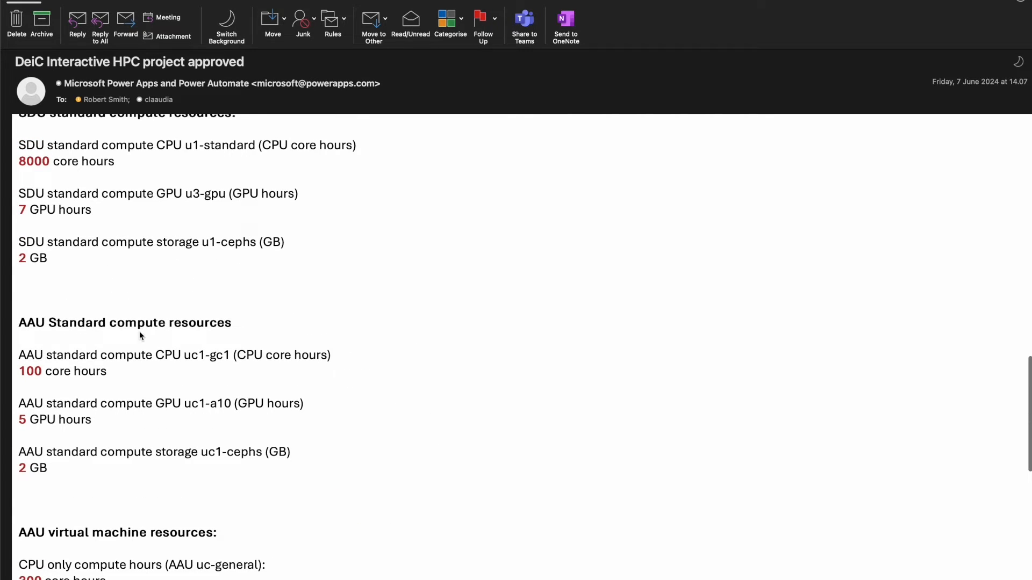
{"action": "left_click_drag", "start_coordinate": [27, 371], "coordinate": [114, 367]}
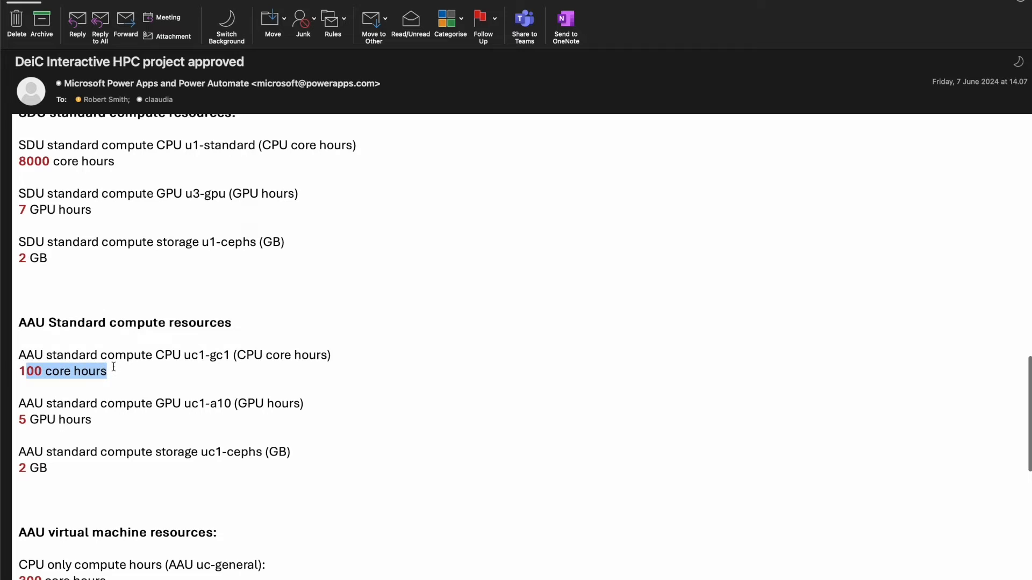
{"action": "left_click", "coordinate": [113, 367]}
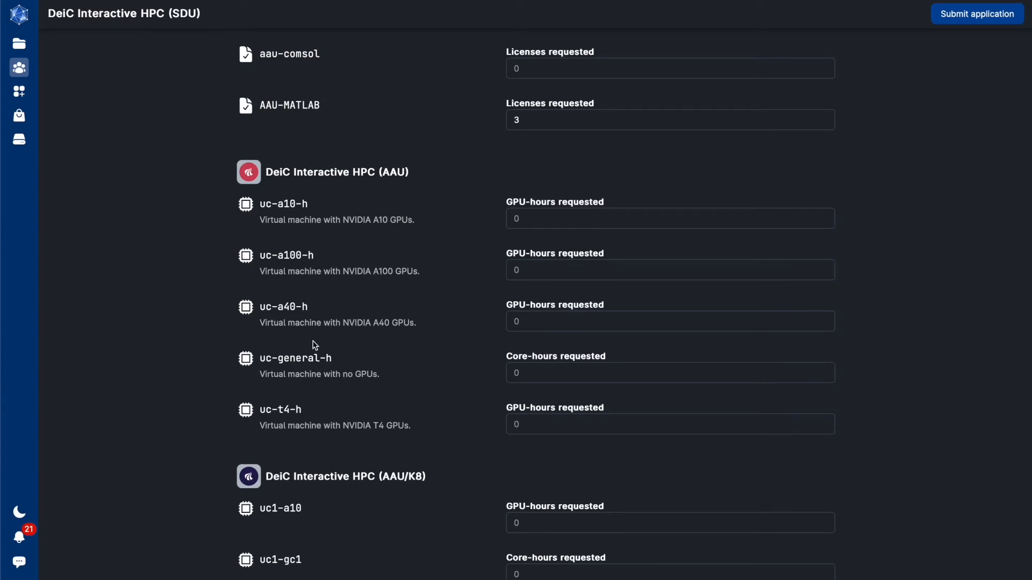
{"action": "scroll", "coordinate": [313, 343], "scroll_direction": "down", "scroll_amount": 5}
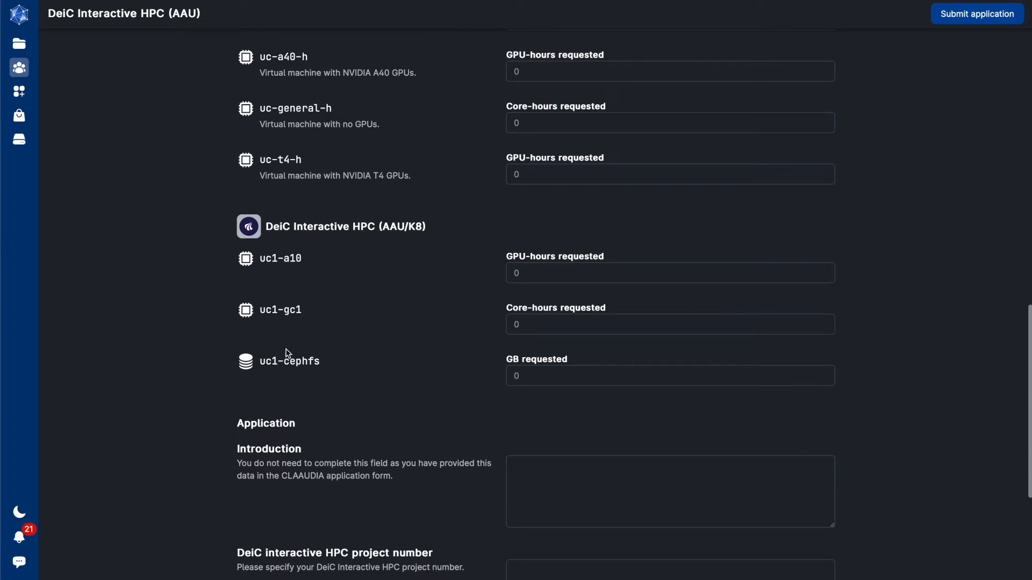
{"action": "left_click", "coordinate": [522, 323]}
{"action": "type", "text": "100"}
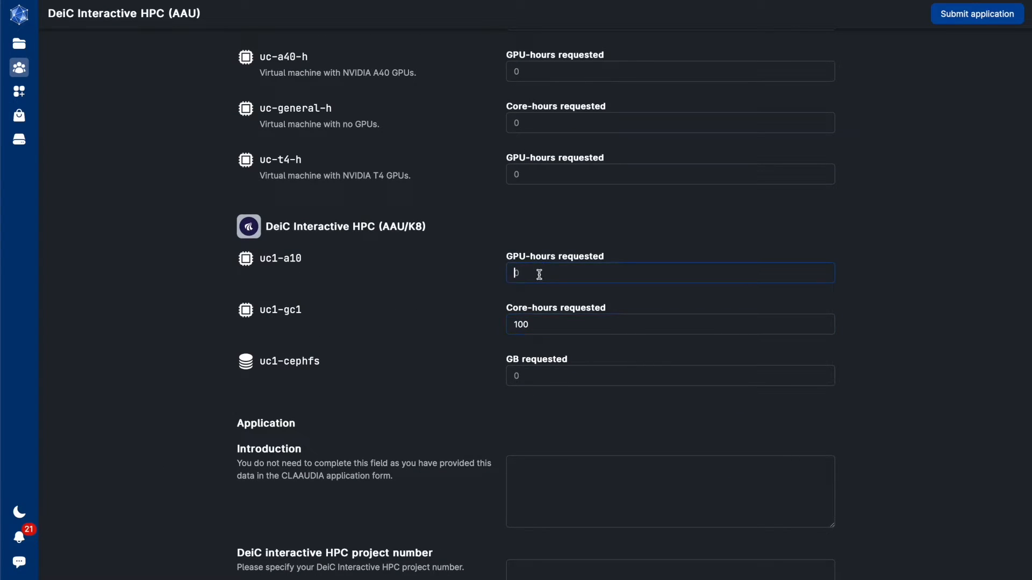
{"action": "left_click", "coordinate": [513, 272]}
{"action": "left_click", "coordinate": [519, 376]}
- Check the AAU virtual machine resources in the approval email and request 300 core-hours of uc-general-h
{"action": "scroll", "coordinate": [391, 392], "scroll_direction": "up", "scroll_amount": 4}
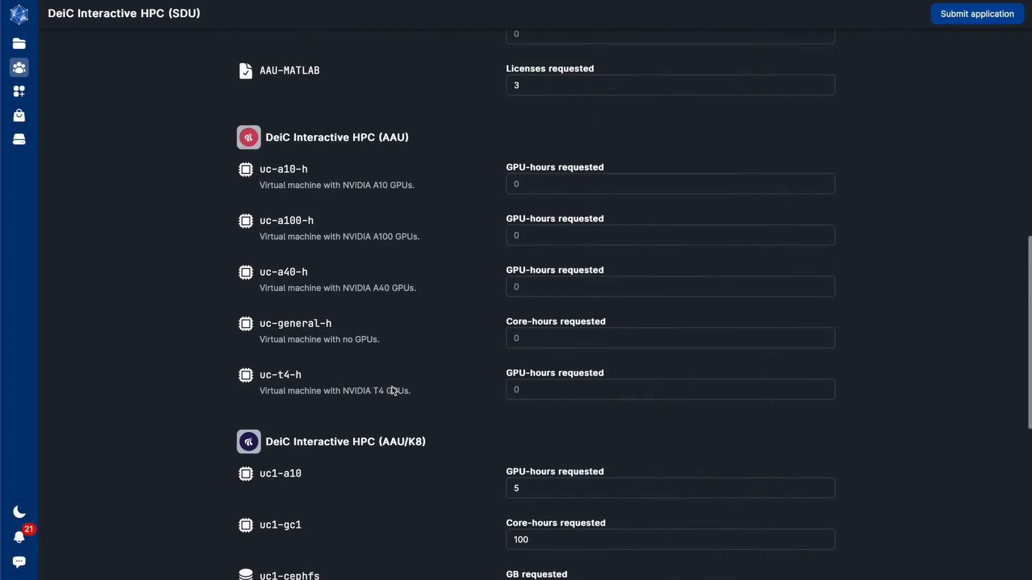
{"action": "left_click_drag", "start_coordinate": [267, 139], "coordinate": [418, 142]}
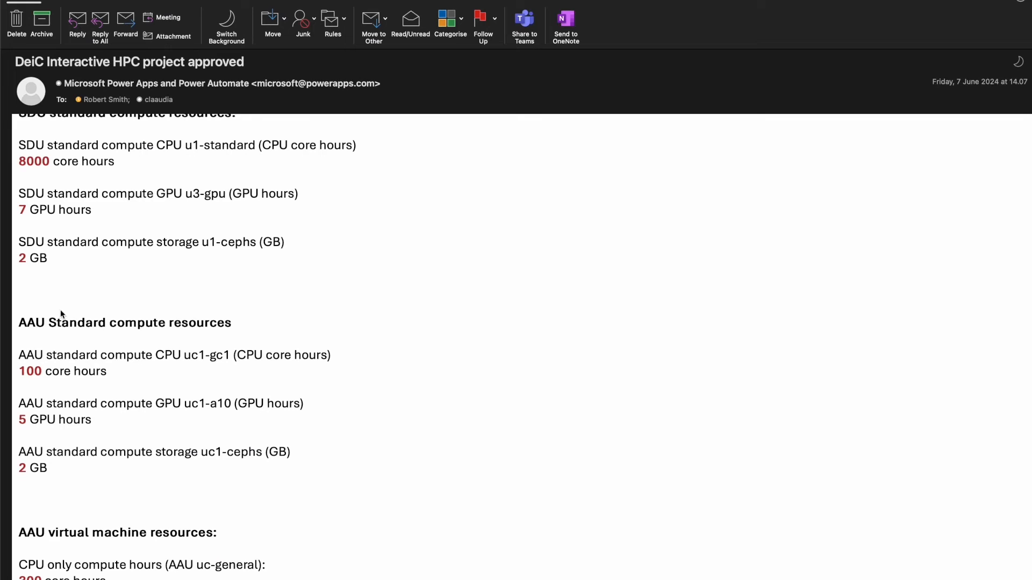
{"action": "scroll", "coordinate": [60, 309], "scroll_direction": "up", "scroll_amount": 5}
{"action": "scroll", "coordinate": [61, 309], "scroll_direction": "down", "scroll_amount": 6}
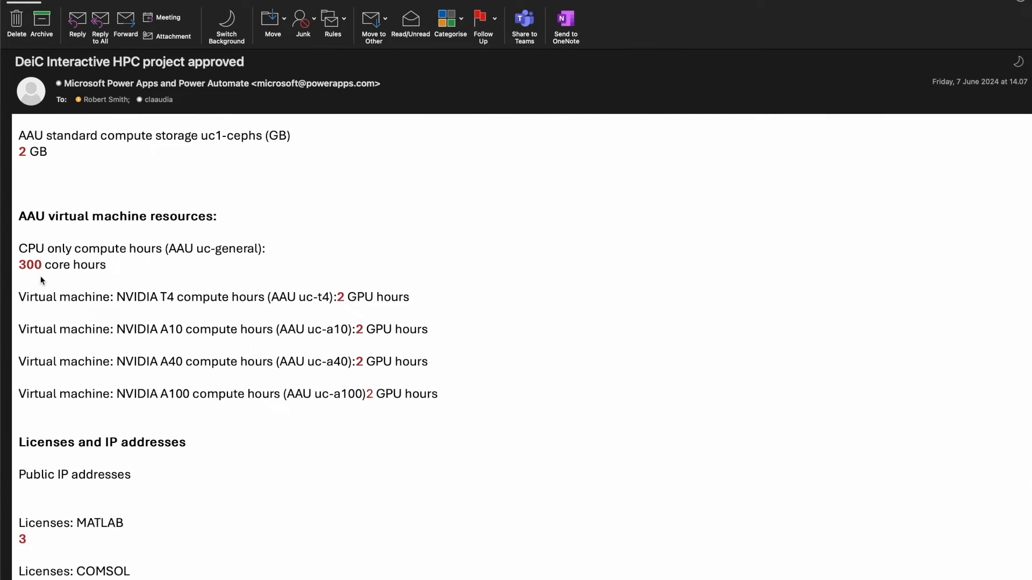
{"action": "left_click_drag", "start_coordinate": [19, 265], "coordinate": [48, 265]}
{"action": "left_click_drag", "start_coordinate": [117, 265], "coordinate": [29, 245]}
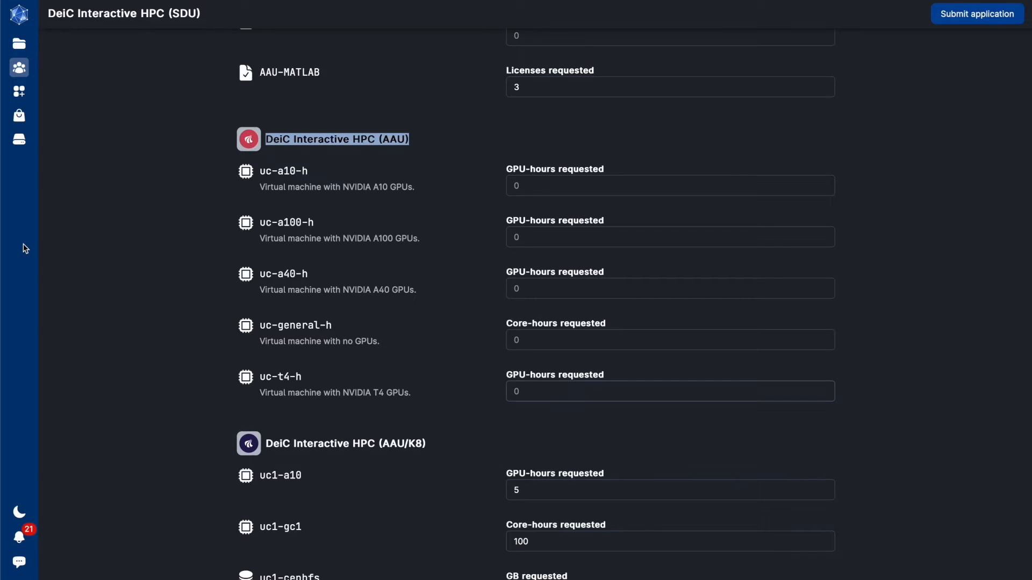
{"action": "left_click", "coordinate": [521, 342]}
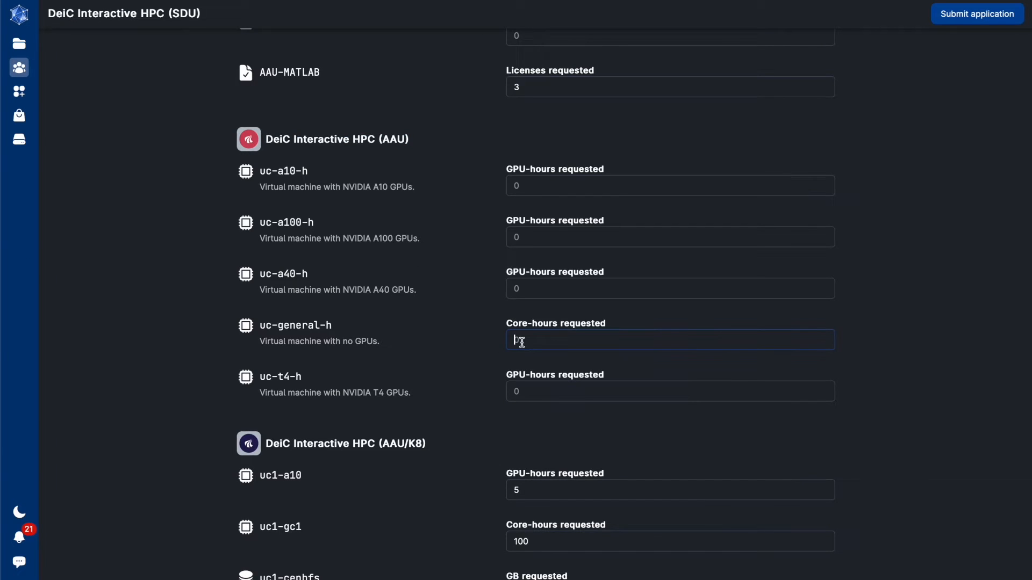
{"action": "type", "text": "300"}
- Request 2 GPU-hours each for the uc-t4-h, uc-a40-h, uc-a100-h and uc-a10-h virtual machines
{"action": "left_click", "coordinate": [543, 396]}
{"action": "type", "text": "2"}
{"action": "left_click", "coordinate": [525, 290]}
{"action": "type", "text": "2"}
{"action": "left_click", "coordinate": [524, 233]}
{"action": "type", "text": "2"}
{"action": "left_click", "coordinate": [524, 188]}
{"action": "type", "text": "2"}
- Review the filled-in resource requests and the fields of the Application section
{"action": "scroll", "coordinate": [495, 327], "scroll_direction": "up", "scroll_amount": 4}
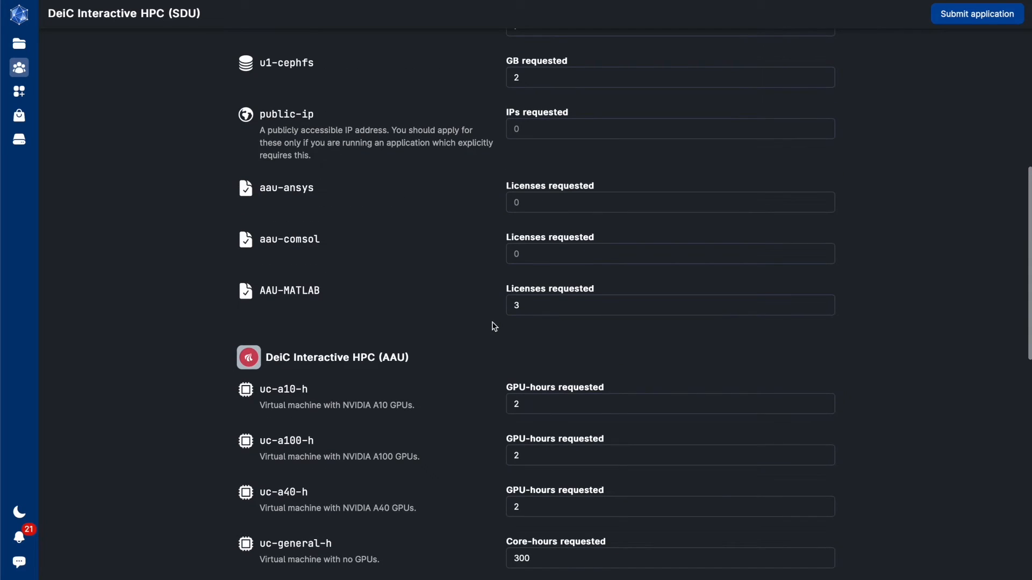
{"action": "scroll", "coordinate": [494, 326], "scroll_direction": "down", "scroll_amount": 11}
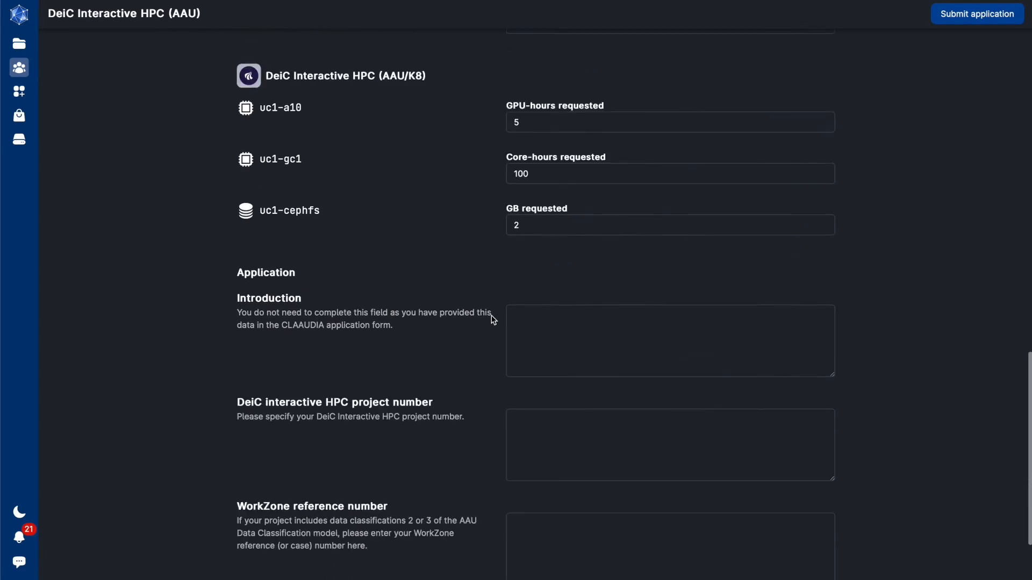
{"action": "scroll", "coordinate": [494, 320], "scroll_direction": "down", "scroll_amount": 2}
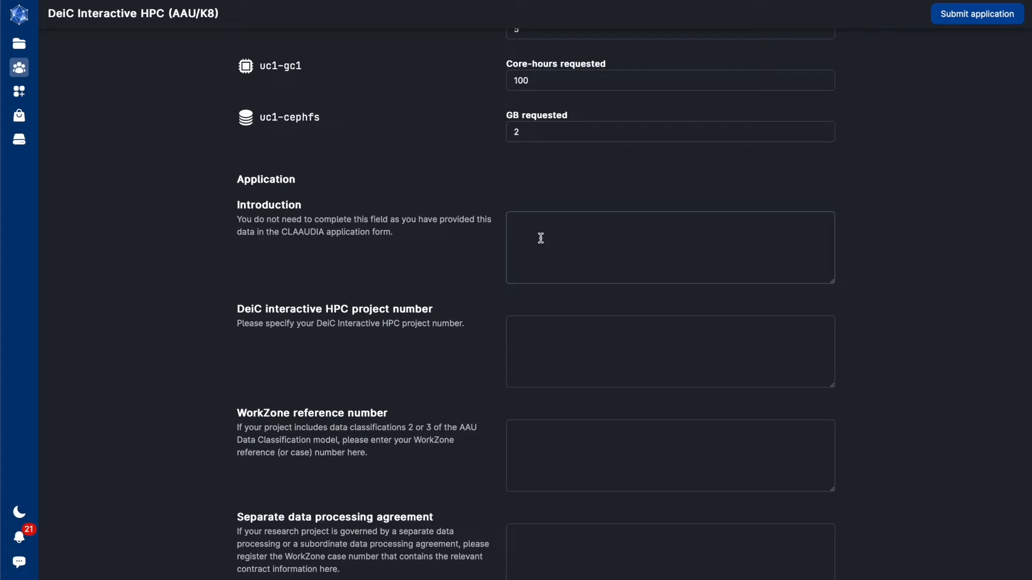
- Copy the project number DeiC-AAU-L1-012407 from the approval email into the application's DeiC interactive HPC project number field
{"action": "scroll", "coordinate": [561, 341], "scroll_direction": "down", "scroll_amount": 1}
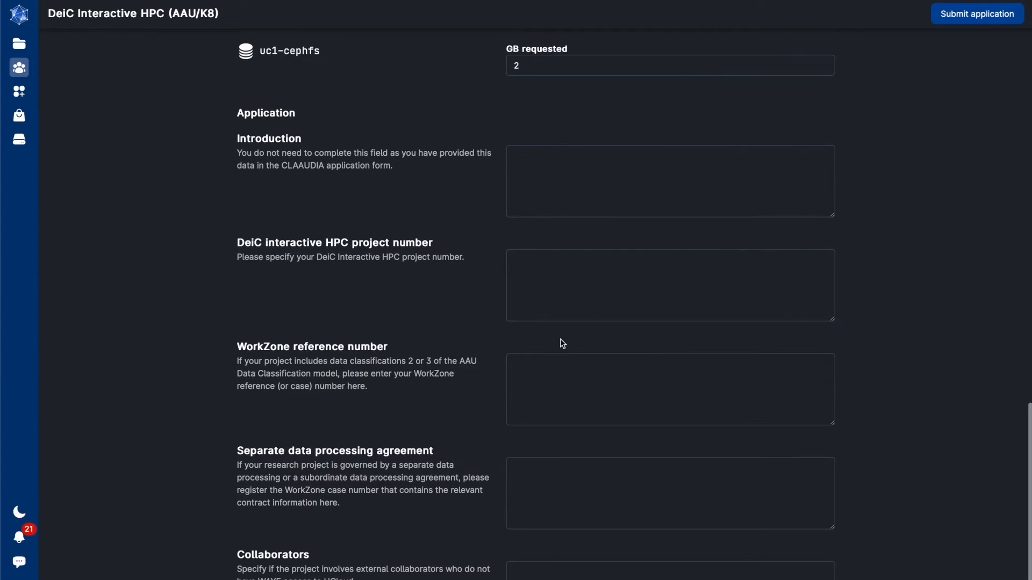
{"action": "left_click_drag", "start_coordinate": [242, 243], "coordinate": [463, 262]}
{"action": "left_click", "coordinate": [538, 271]}
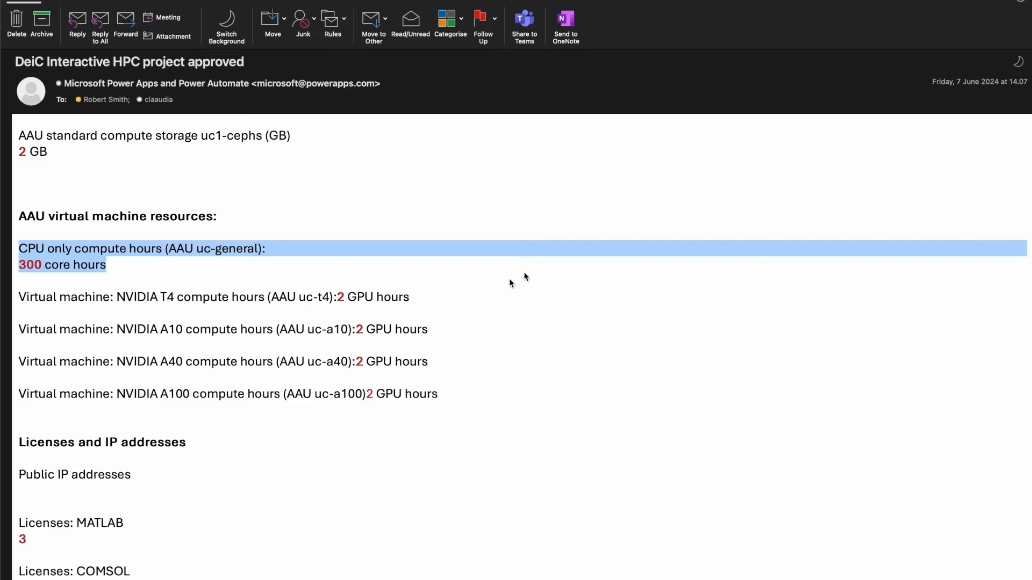
{"action": "scroll", "coordinate": [415, 318], "scroll_direction": "up", "scroll_amount": 10}
{"action": "scroll", "coordinate": [416, 318], "scroll_direction": "down", "scroll_amount": 3}
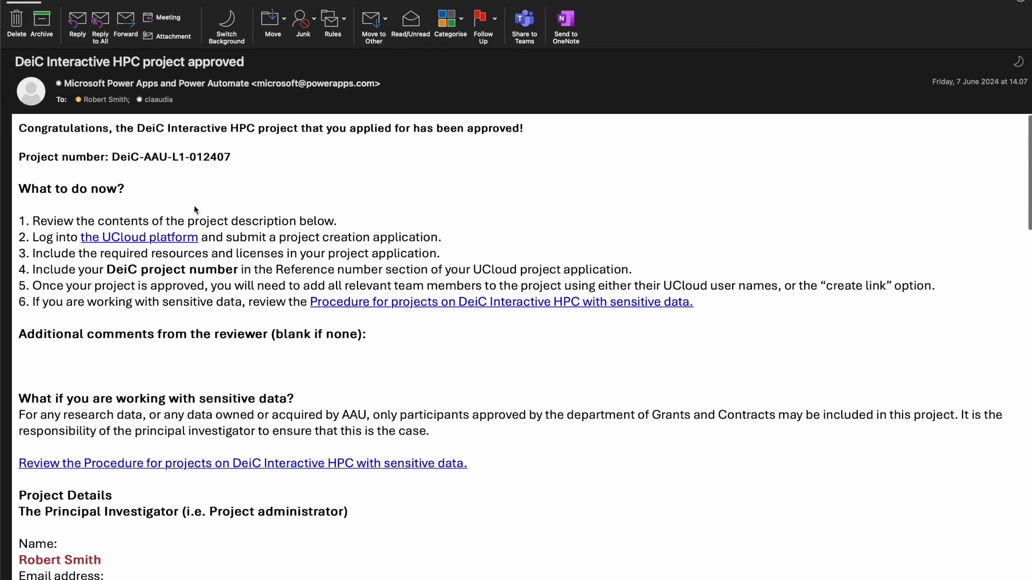
{"action": "double_click", "coordinate": [114, 156]}
{"action": "left_click_drag", "start_coordinate": [114, 156], "coordinate": [220, 157]}
{"action": "key", "text": "super+c"}
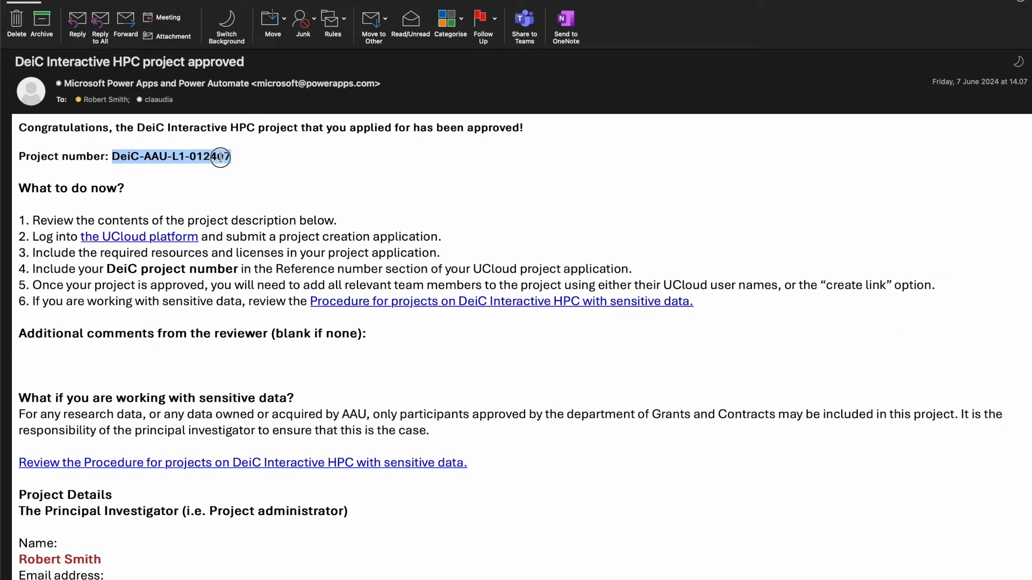
{"action": "key", "text": "super+Tab"}
{"action": "key", "text": "super+v"}
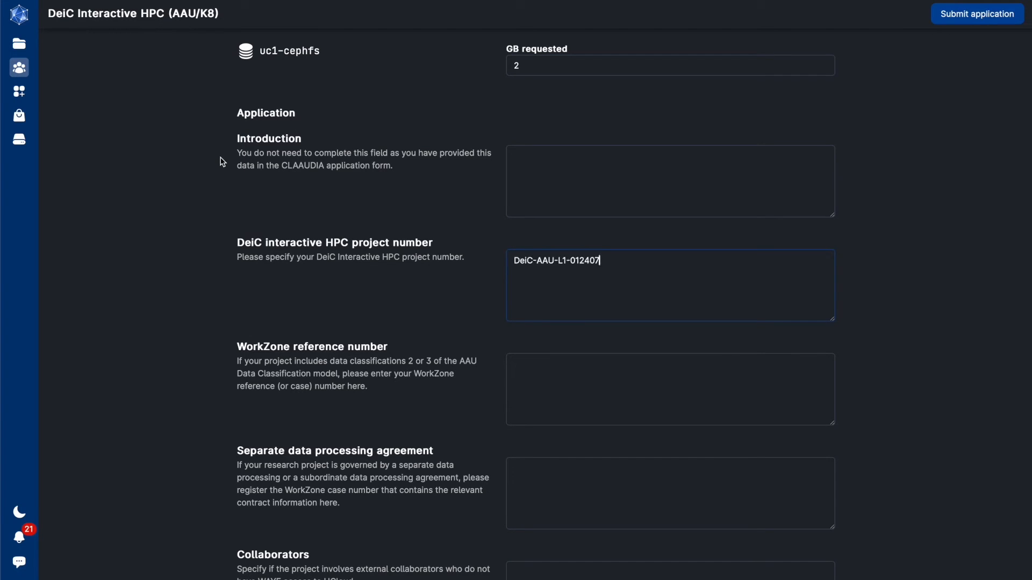
- Examine the instructions for the WorkZone reference number and the separate data processing agreement
{"action": "scroll", "coordinate": [323, 388], "scroll_direction": "down", "scroll_amount": 1}
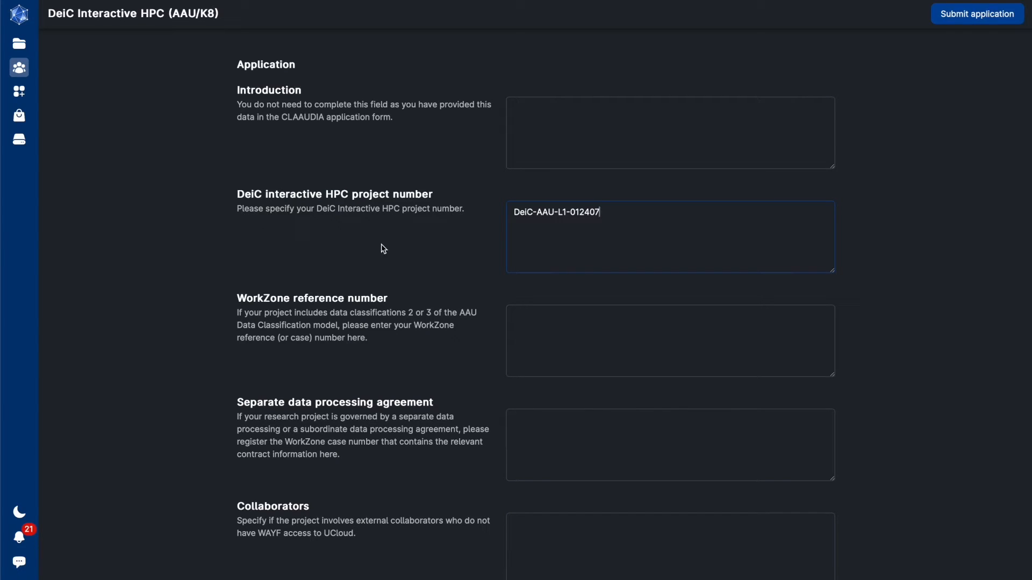
{"action": "left_click", "coordinate": [235, 299]}
{"action": "left_click_drag", "start_coordinate": [234, 299], "coordinate": [392, 295]}
{"action": "mouse_move", "coordinate": [240, 404]}
{"action": "left_mouse_down"}
{"action": "mouse_move", "coordinate": [427, 402]}
{"action": "mouse_move", "coordinate": [229, 410]}
{"action": "left_mouse_up"}
{"action": "left_click_drag", "start_coordinate": [350, 455], "coordinate": [239, 397]}
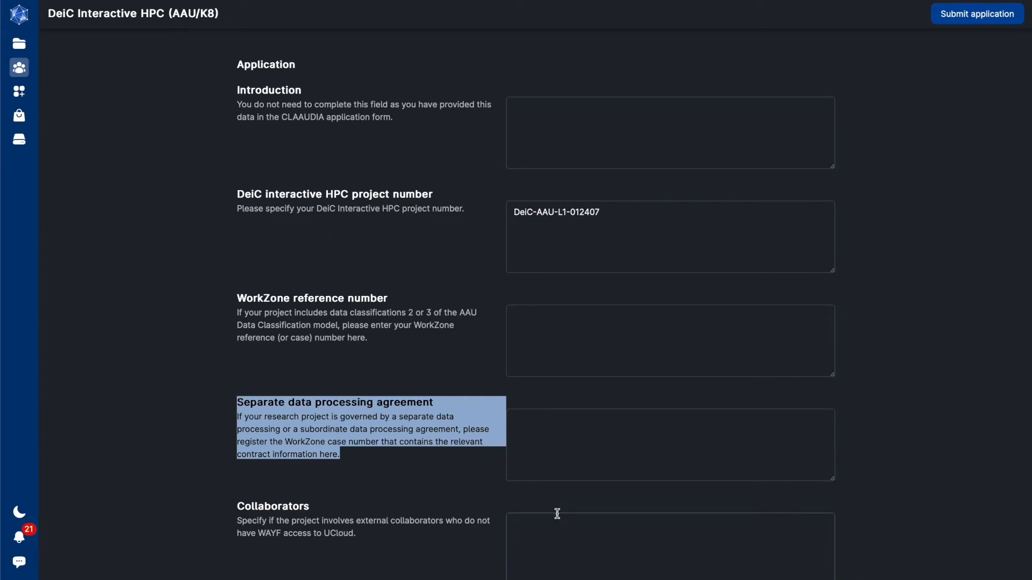
{"action": "left_click", "coordinate": [574, 435]}
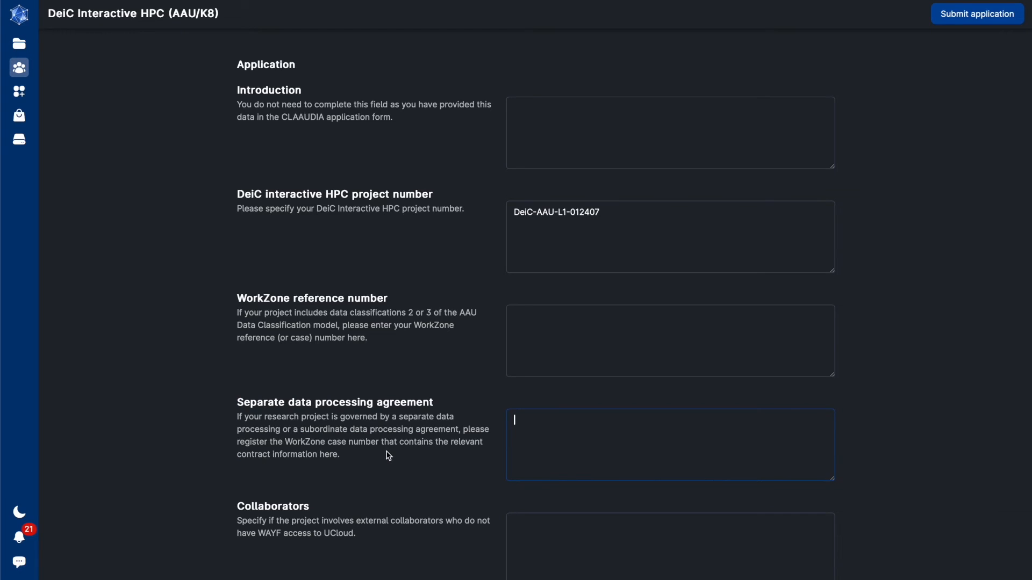
- Return to the project information at the start of the form and submit the completed grant application
{"action": "scroll", "coordinate": [391, 456], "scroll_direction": "up", "scroll_amount": 20}
{"action": "scroll", "coordinate": [389, 456], "scroll_direction": "up", "scroll_amount": 8}
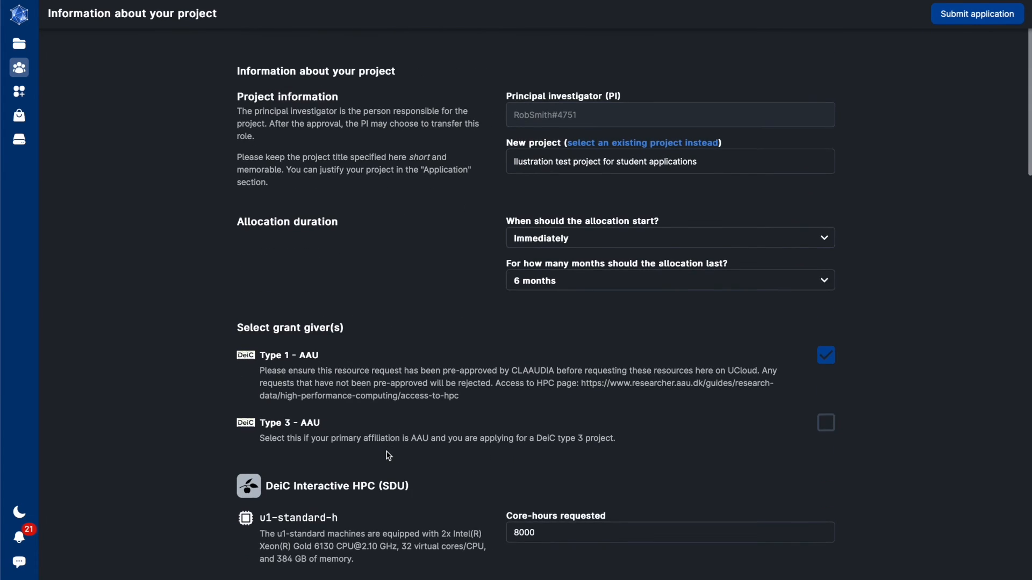
{"action": "left_click", "coordinate": [946, 17]}
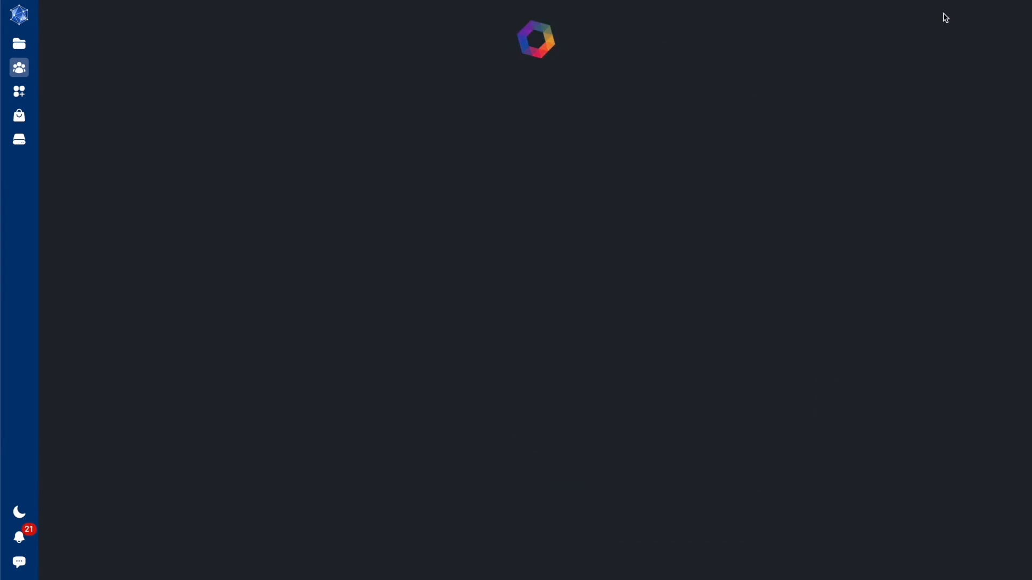